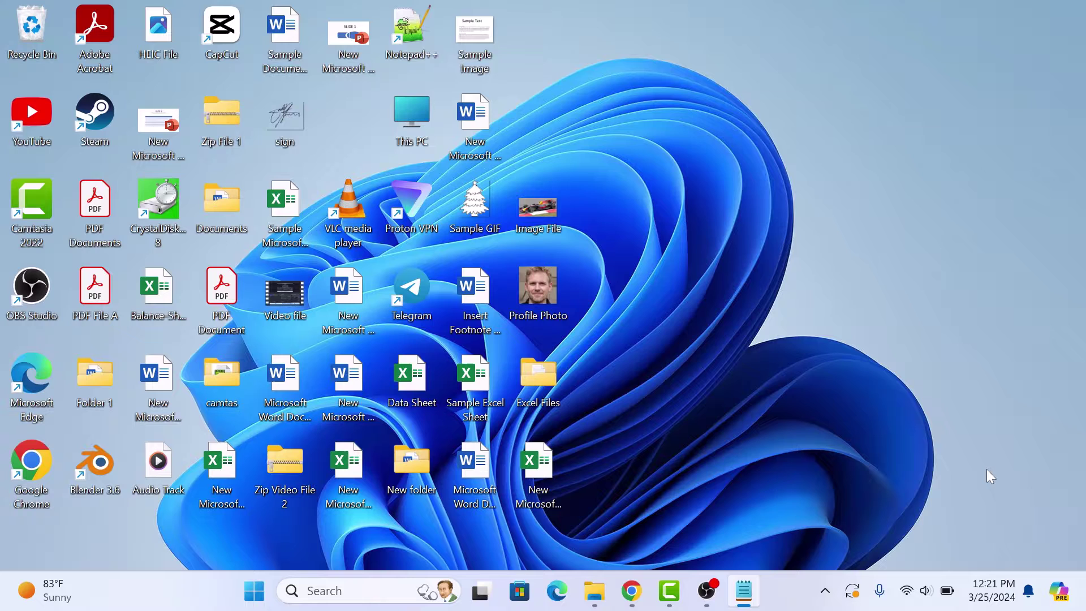
Insert a one-row, two-column (2 x 1) table below the blue title
click(631, 590)
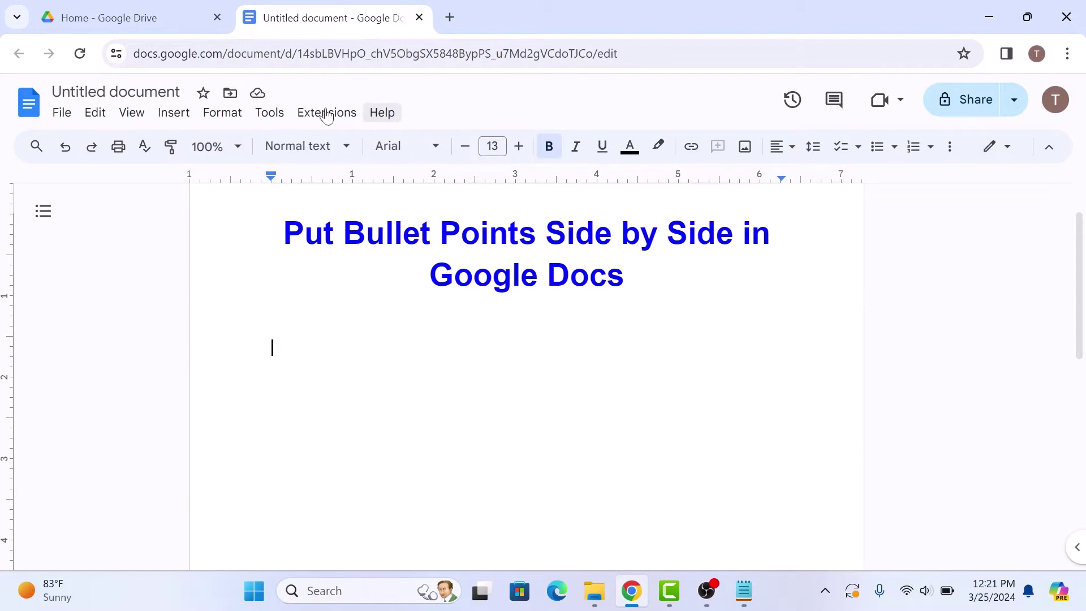
click(173, 112)
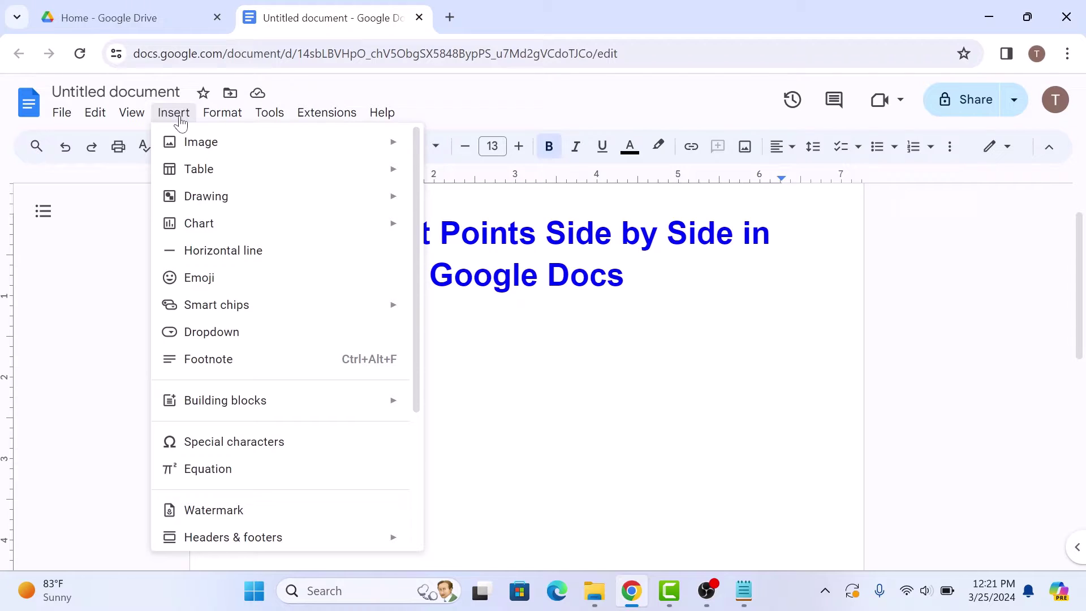
mouse_move(199, 169)
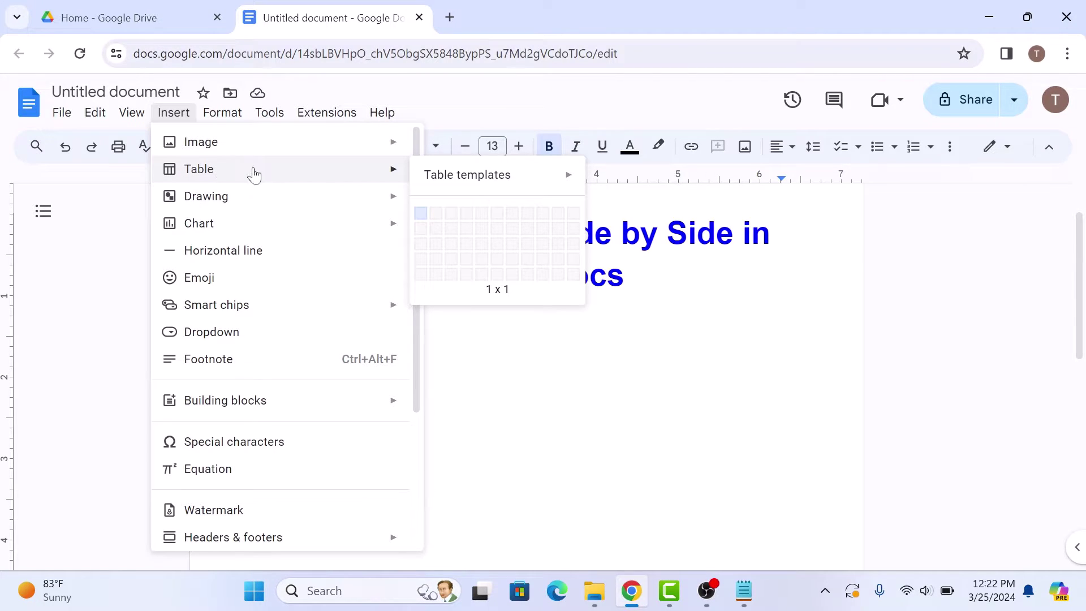
click(439, 212)
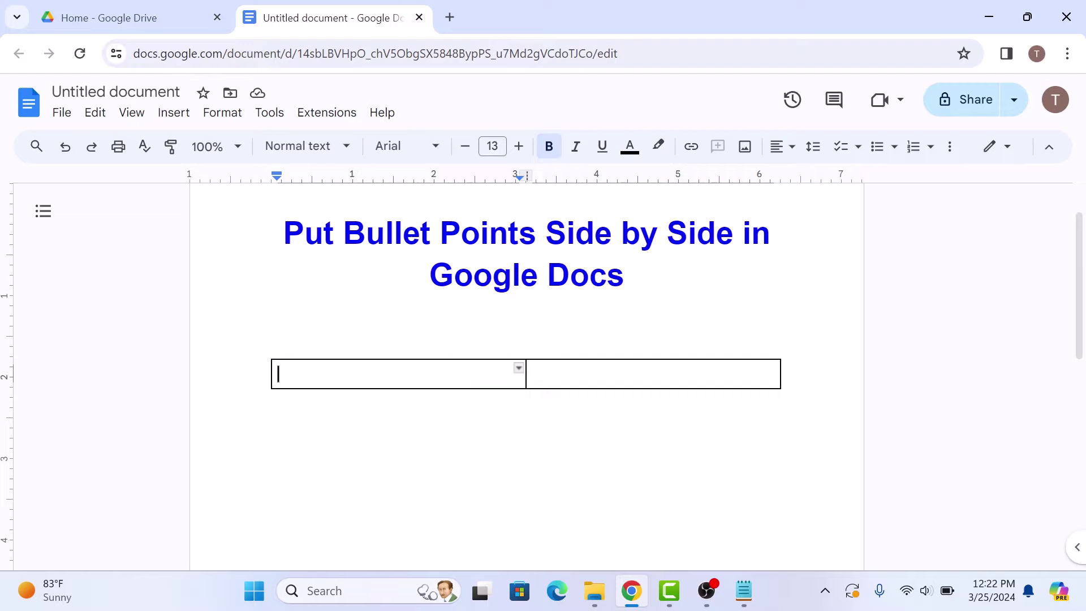
Make both cells bulleted lists: London to Rome on the left, Dubai to Muscat on the right
drag(399, 373, 671, 377)
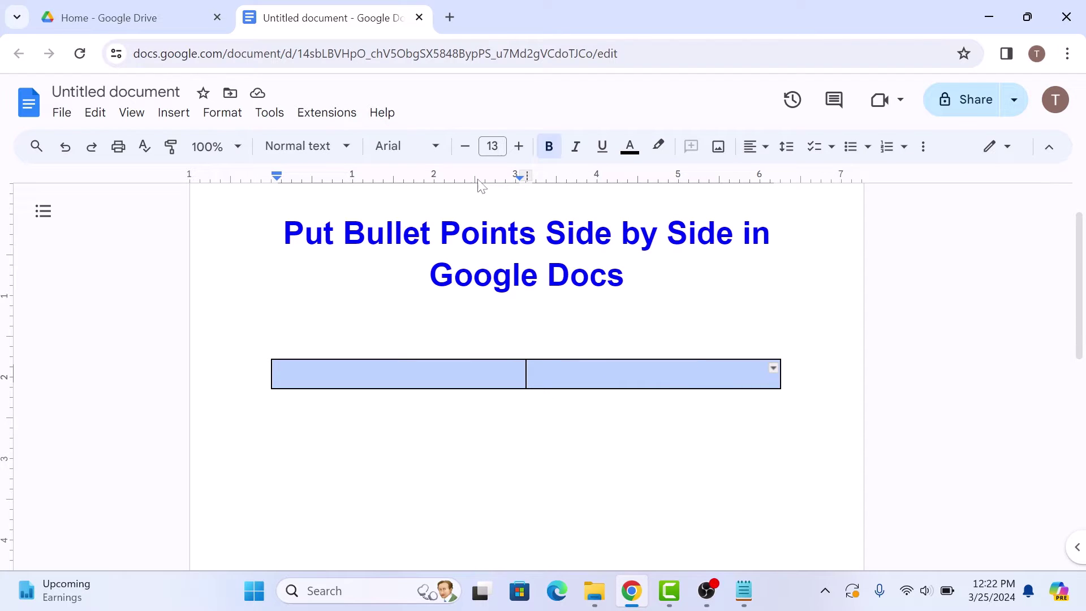
click(222, 112)
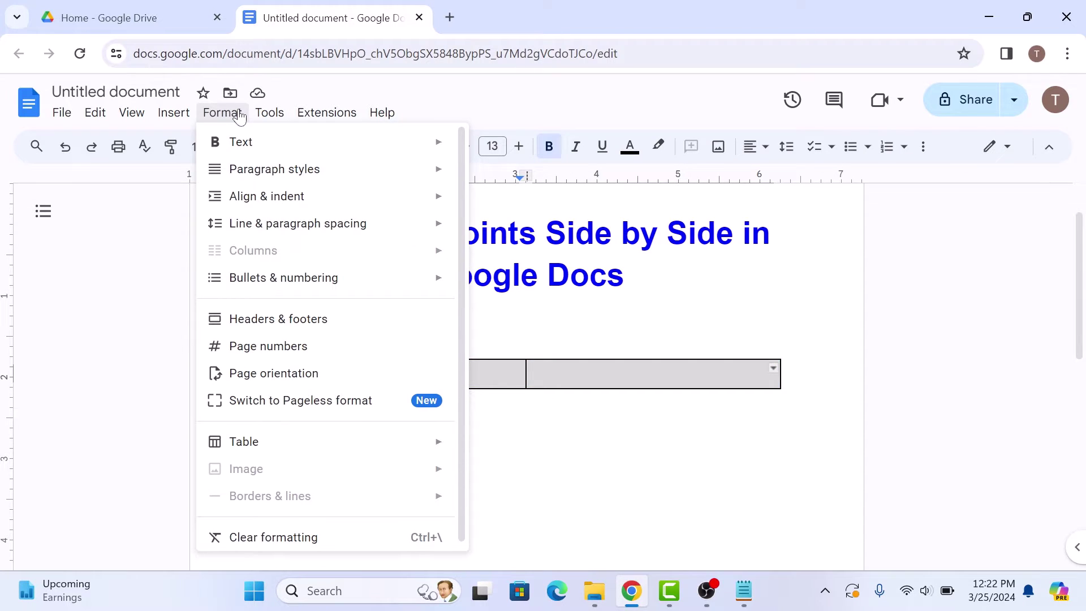
mouse_move(283, 278)
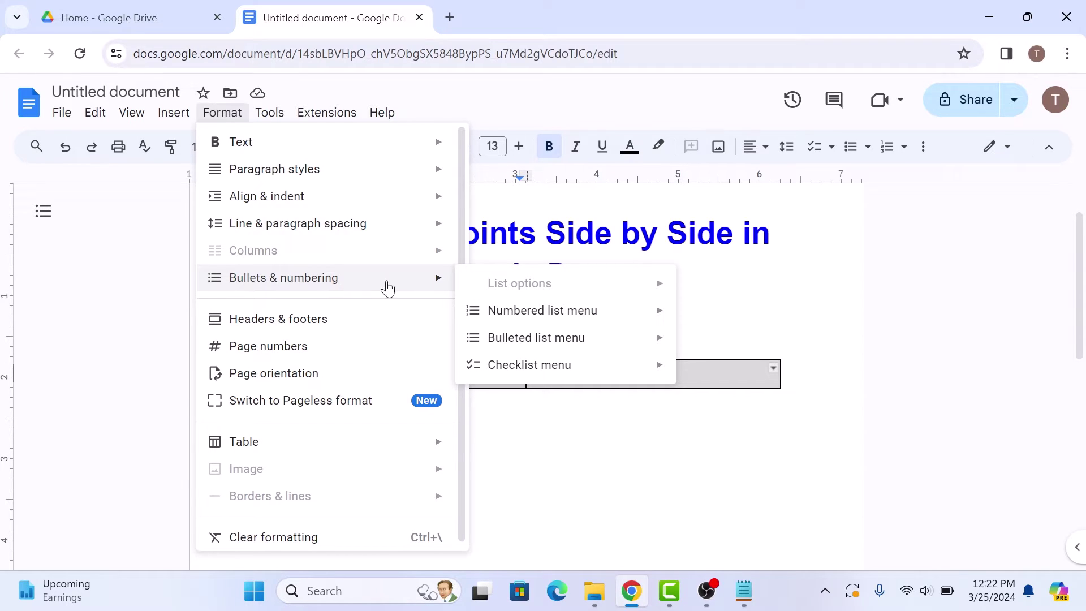
mouse_move(536, 337)
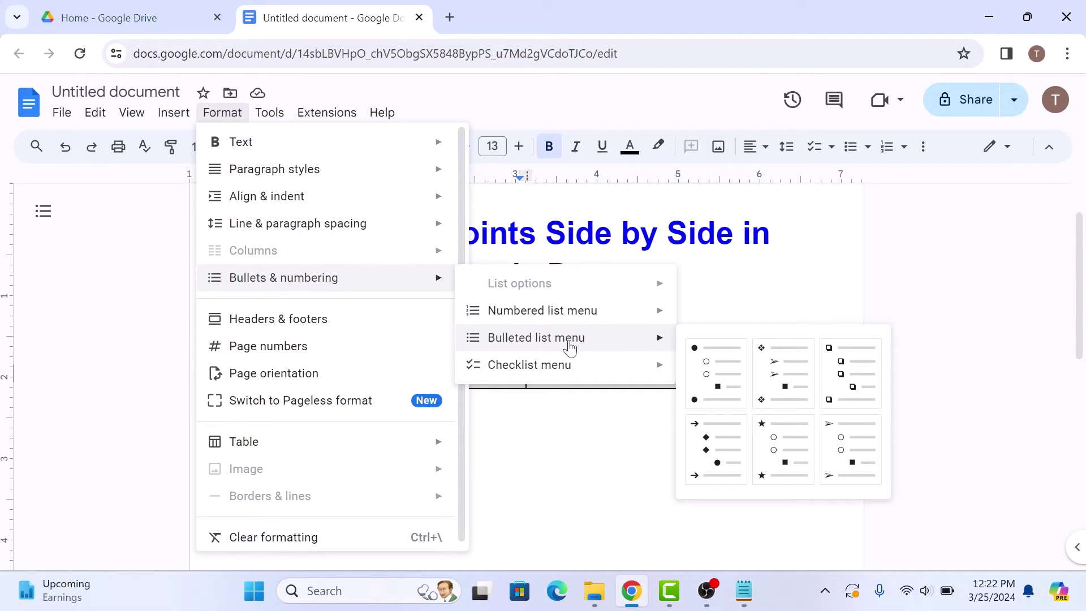
click(711, 373)
click(329, 378)
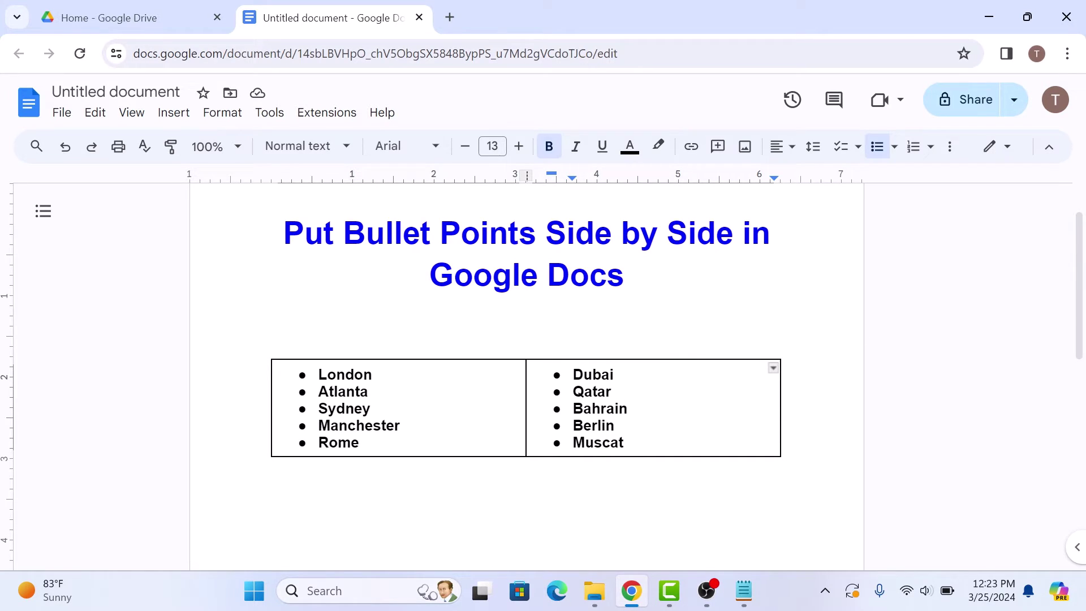
Bring up the Table properties panel from the Format > Table submenu
click(774, 367)
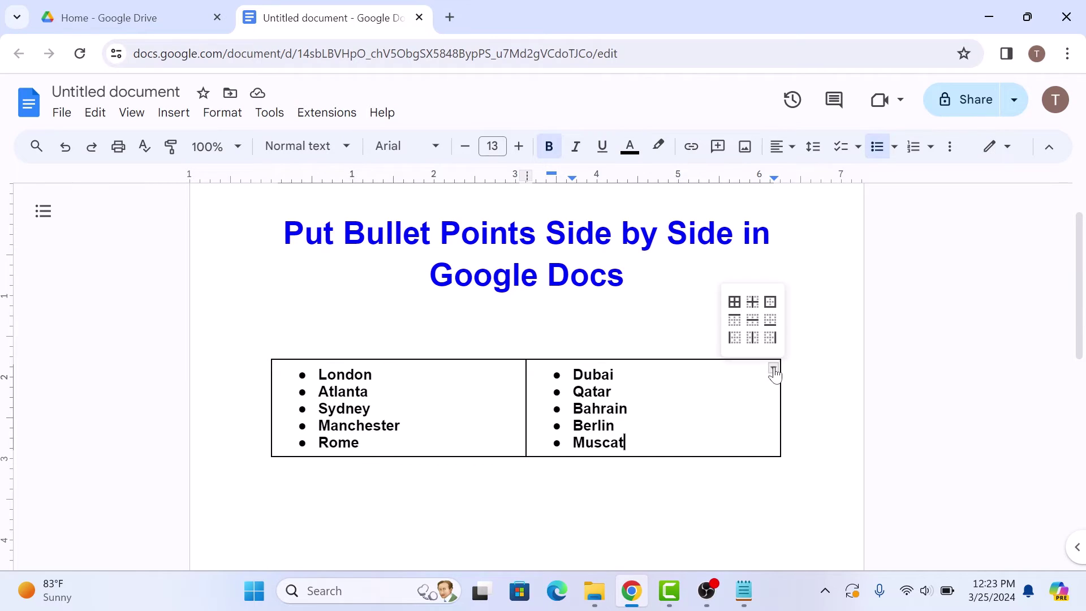
click(222, 112)
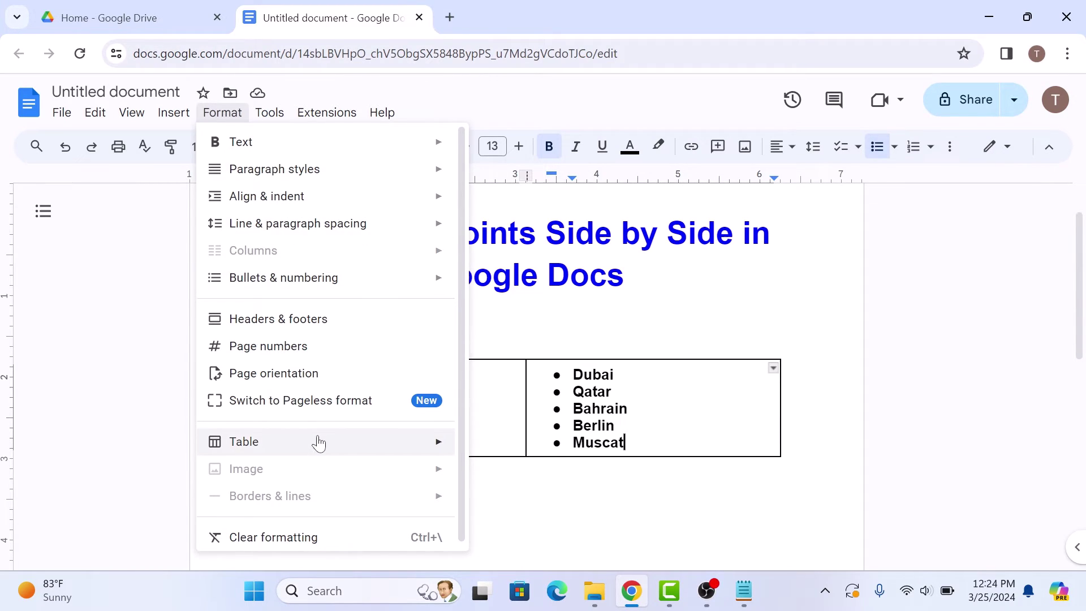
mouse_move(243, 442)
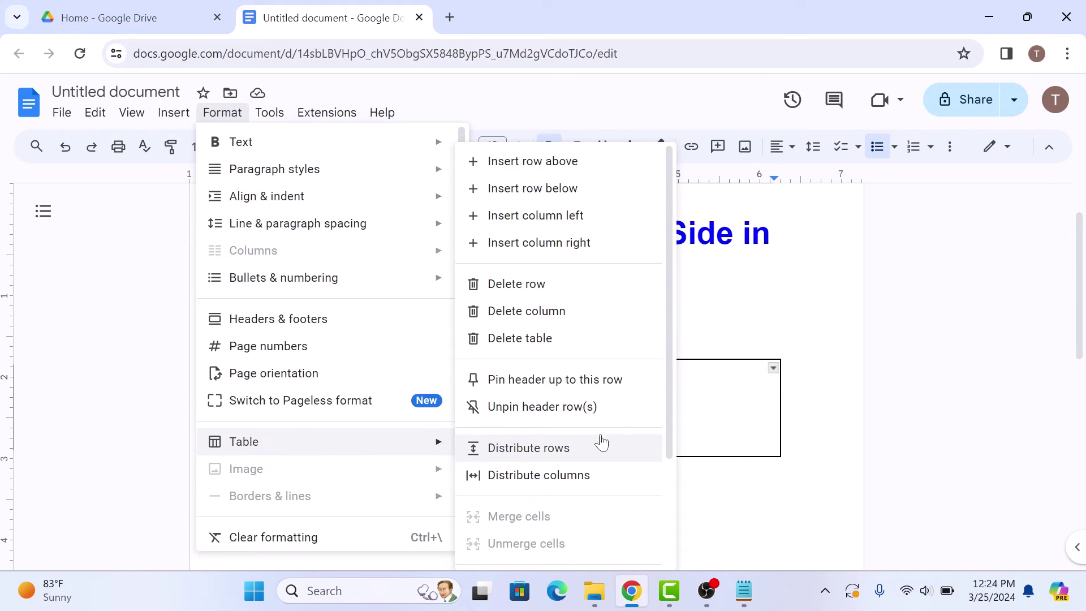
drag(674, 433, 670, 552)
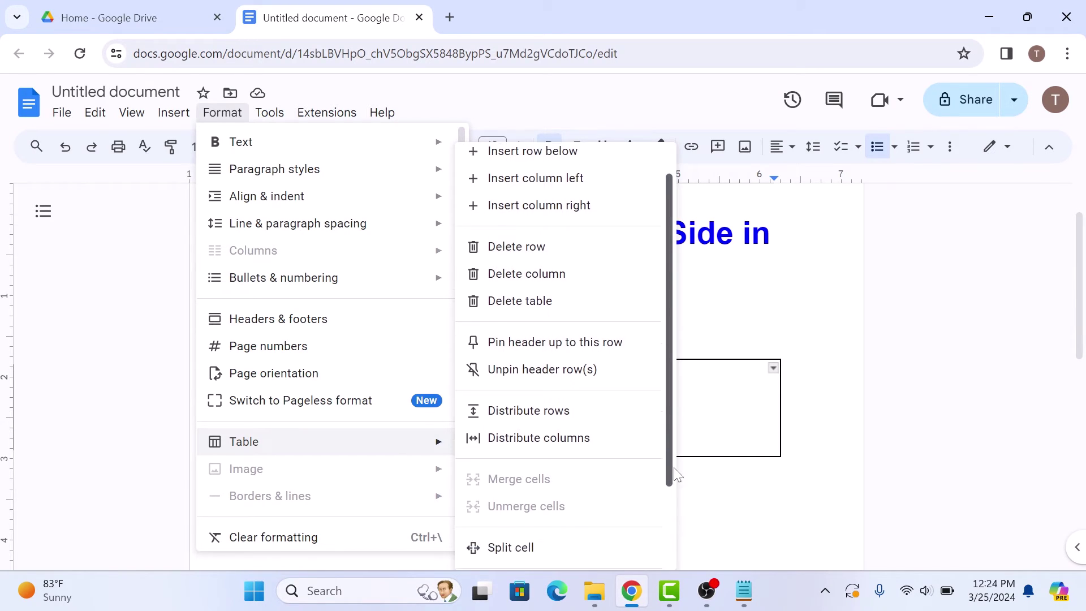
click(560, 551)
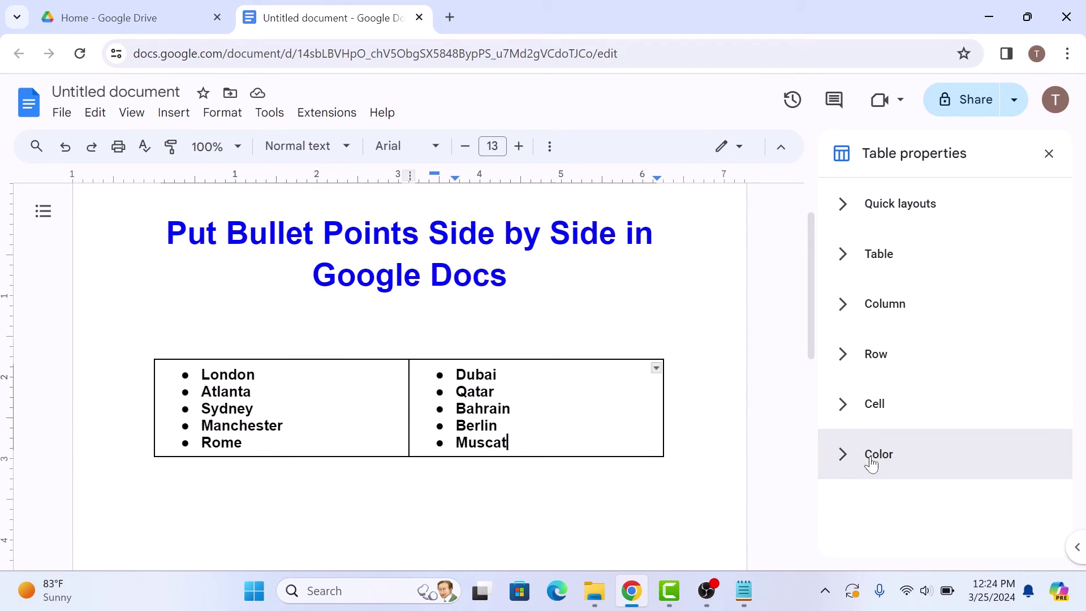
Set the table border width to 0 pt in the Color section of Table properties
click(846, 454)
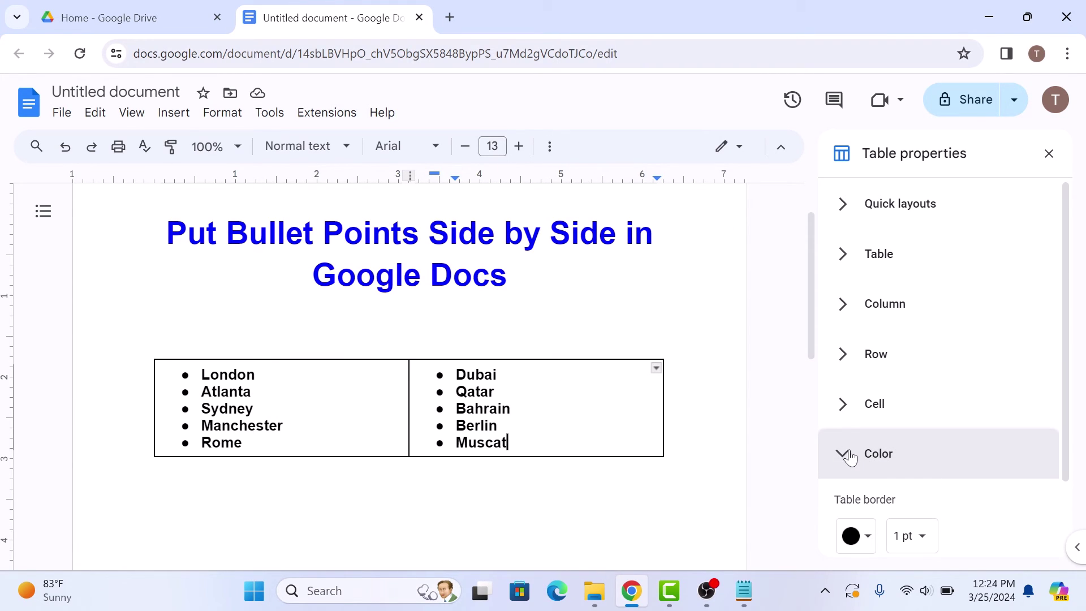
click(925, 536)
click(933, 451)
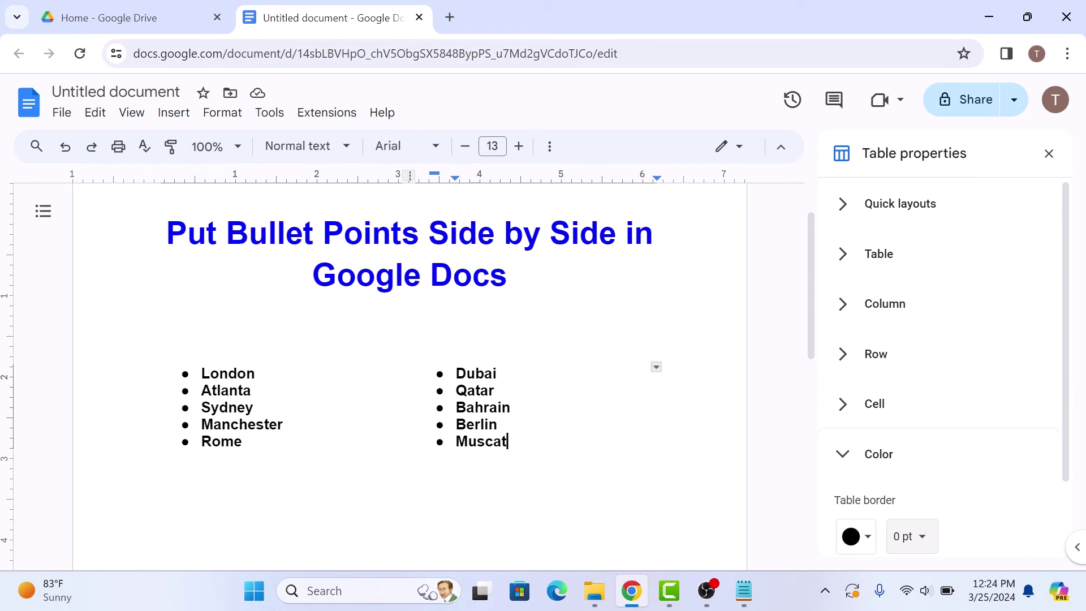